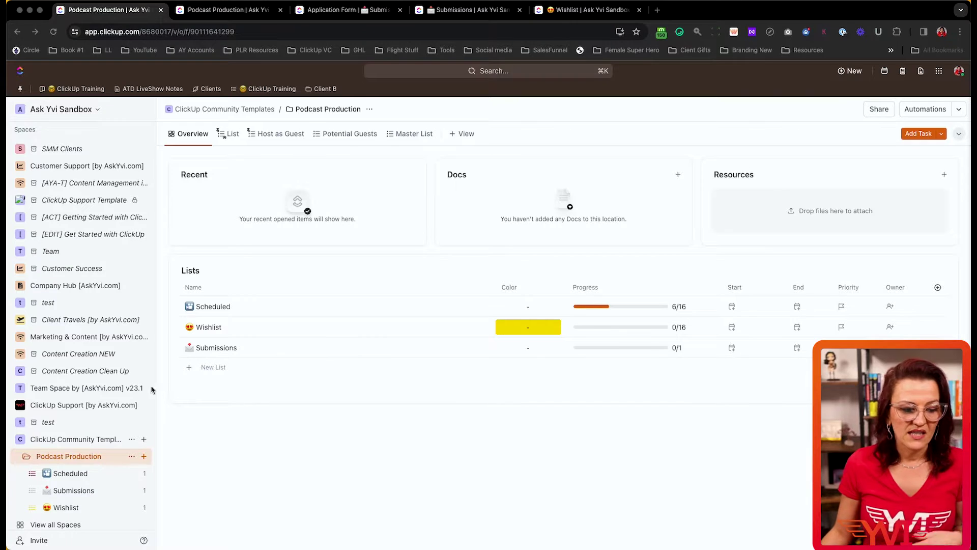
Open the Podcast Production folder's List view, inspect its additional view settings including Autosave view, and return to the folder's Overview
{"action": "scroll", "coordinate": [105, 403], "scroll_direction": "down", "scroll_amount": 2}
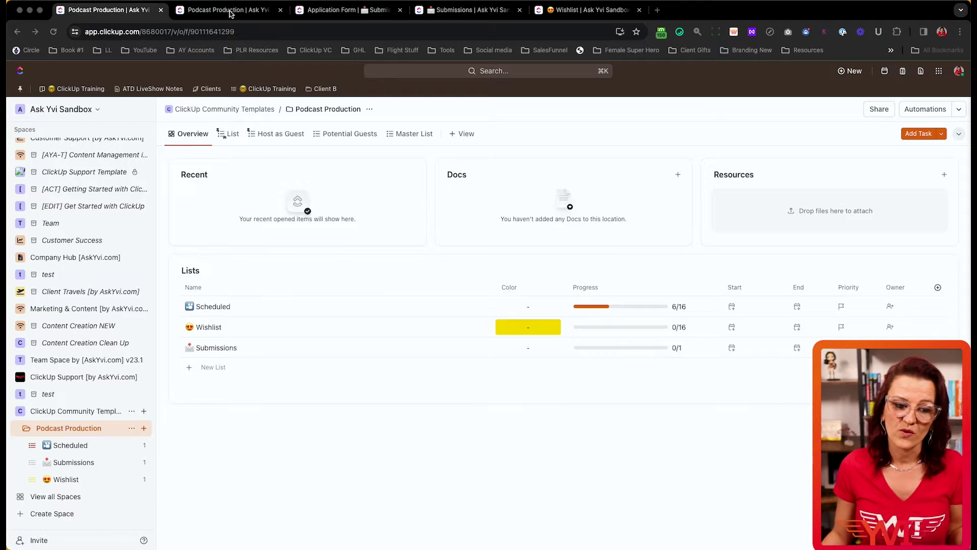
{"action": "left_click", "coordinate": [226, 135]}
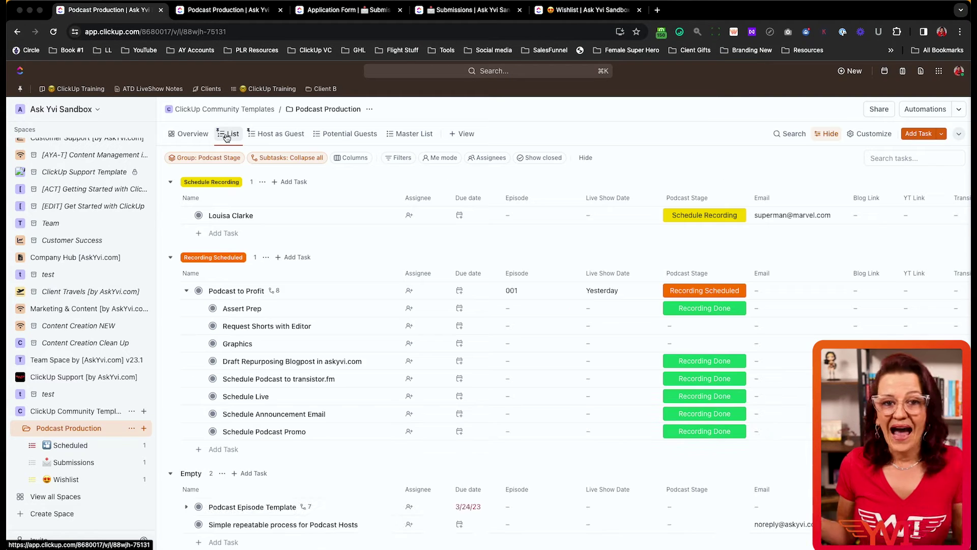
{"action": "left_click", "coordinate": [226, 135]}
{"action": "mouse_move", "coordinate": [264, 268]}
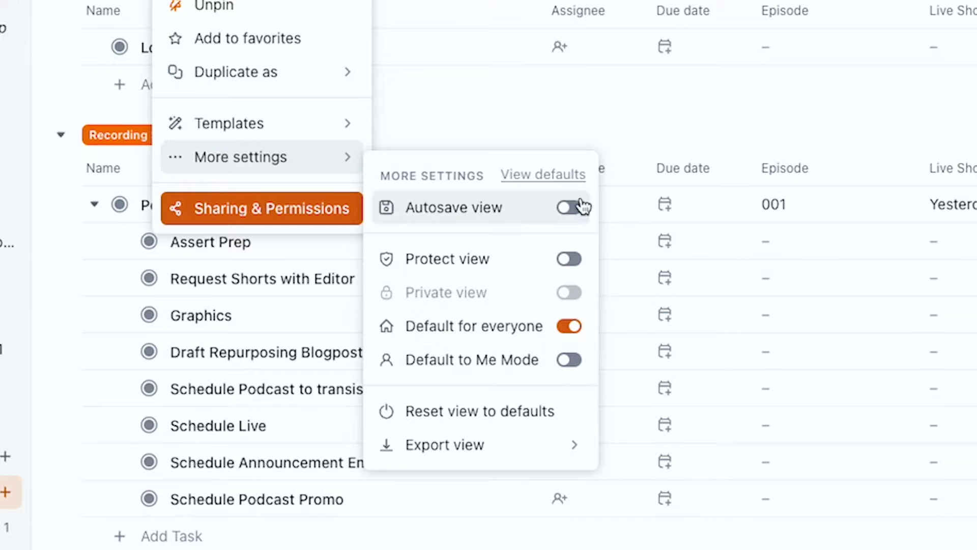
{"action": "key", "text": "Escape"}
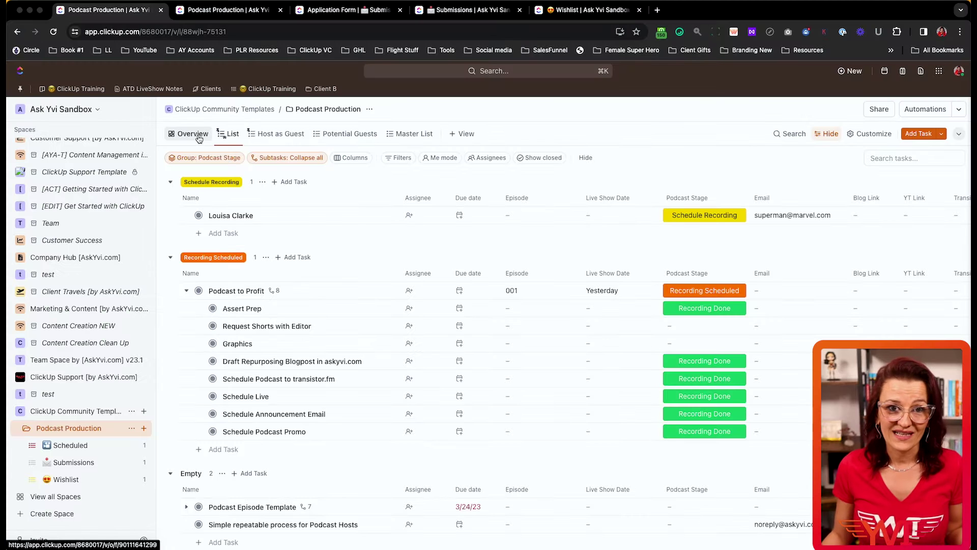
{"action": "left_click", "coordinate": [199, 135]}
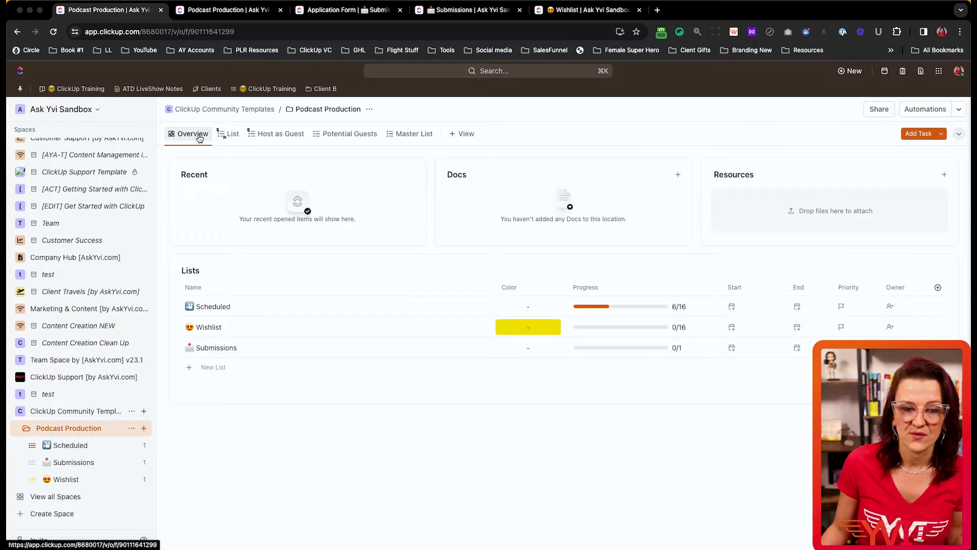
Open the Submissions list in the Podcast Production folder and look through its columns
{"action": "left_click", "coordinate": [233, 136]}
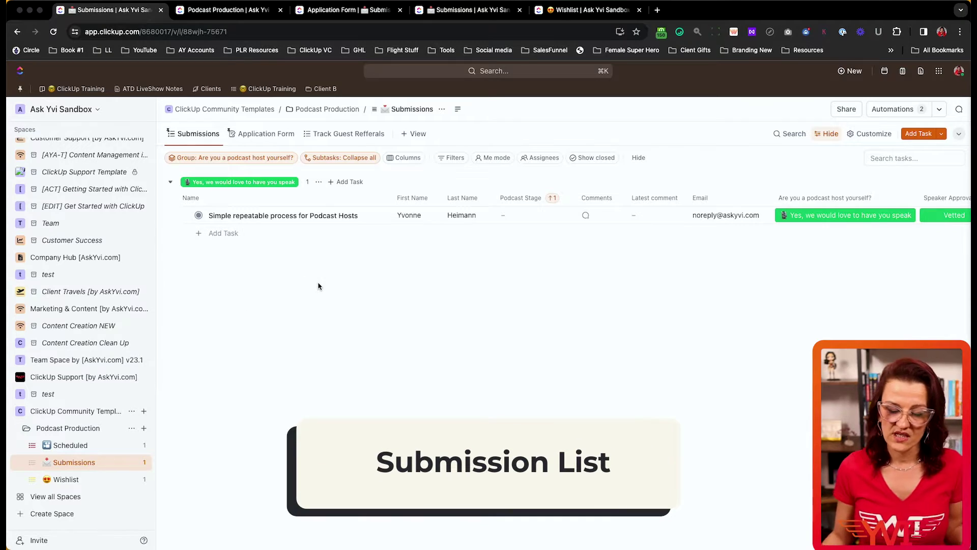
{"action": "scroll", "coordinate": [319, 286], "scroll_direction": "right", "scroll_amount": 5}
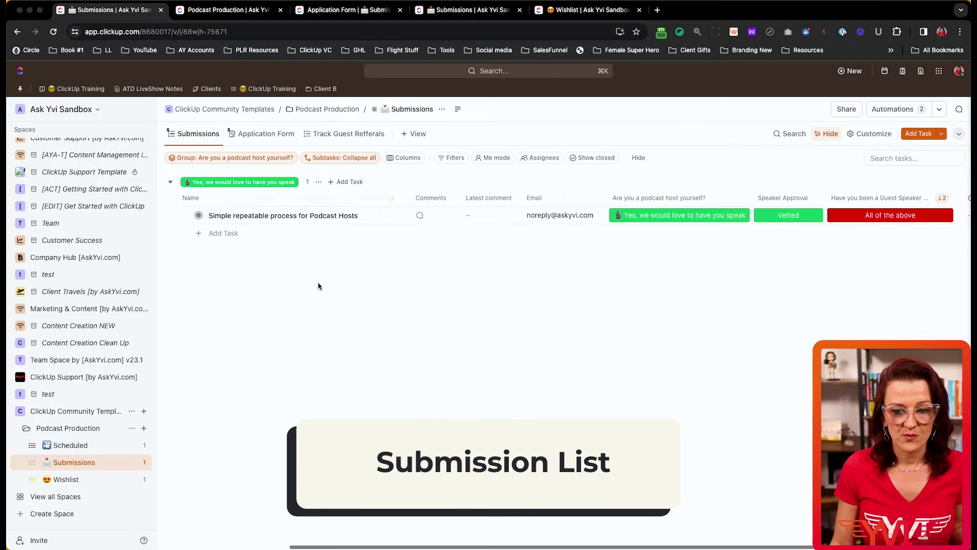
{"action": "scroll", "coordinate": [319, 286], "scroll_direction": "left", "scroll_amount": 5}
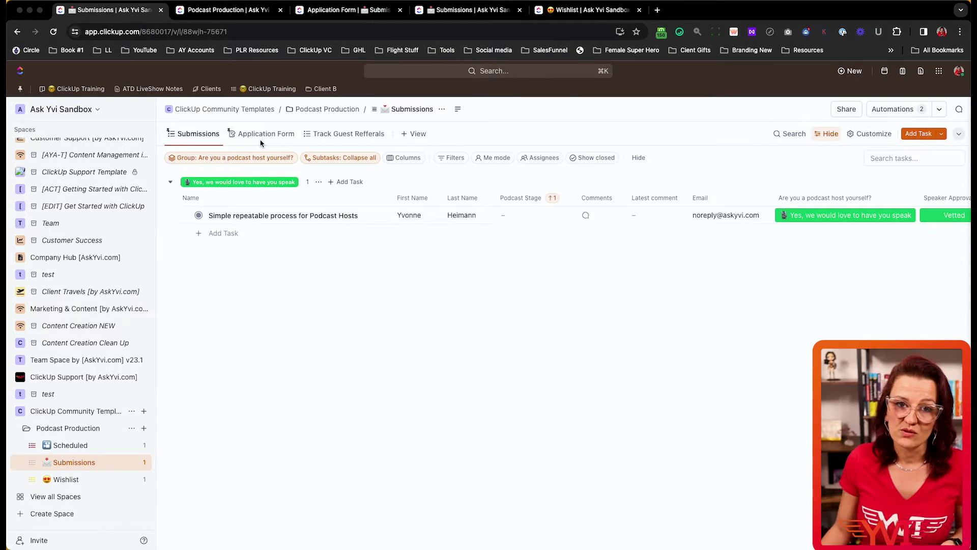
Open the Application Form and examine its guest detail questions, including the answer options for "Have you been a Guest Speaker before?"
{"action": "left_click", "coordinate": [262, 136]}
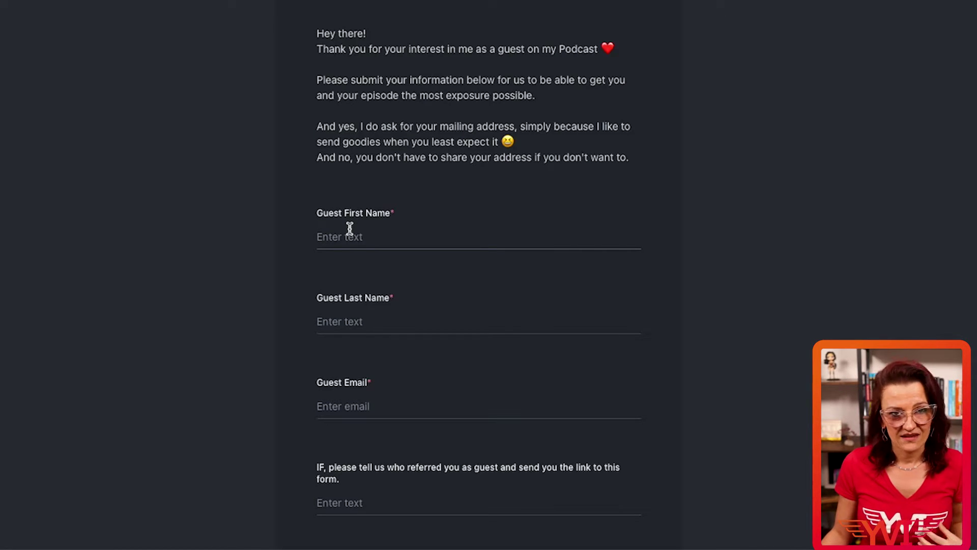
{"action": "scroll", "coordinate": [349, 229], "scroll_direction": "down", "scroll_amount": 4}
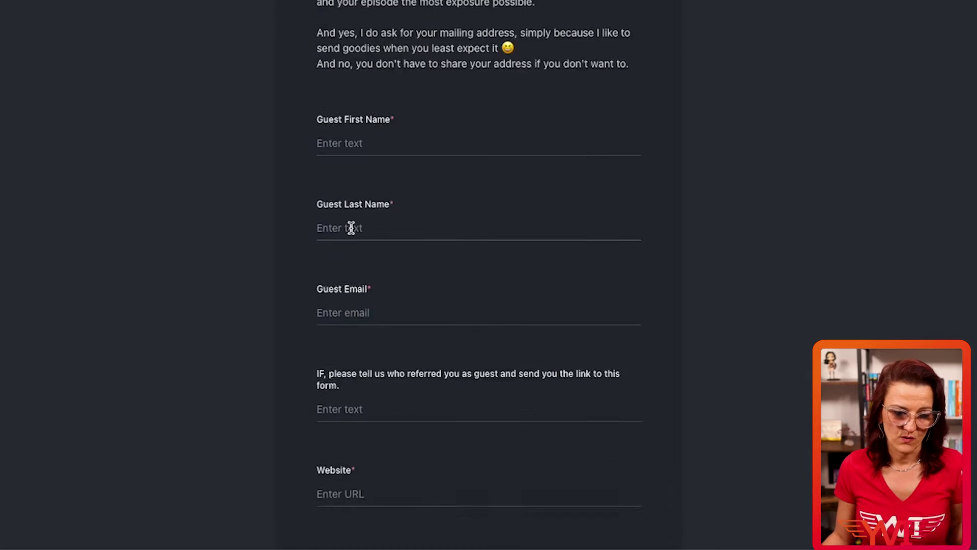
{"action": "scroll", "coordinate": [377, 122], "scroll_direction": "down", "scroll_amount": 2}
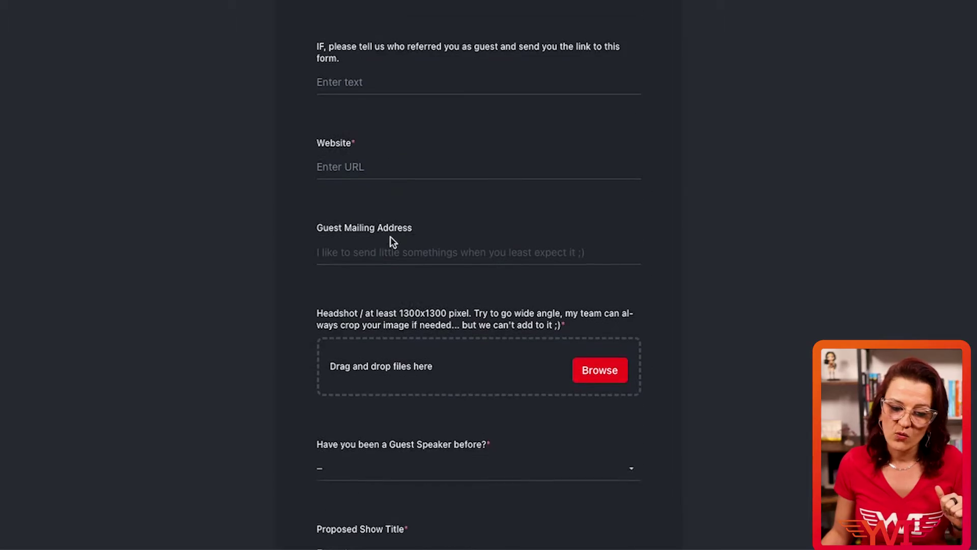
{"action": "scroll", "coordinate": [391, 238], "scroll_direction": "down", "scroll_amount": 1}
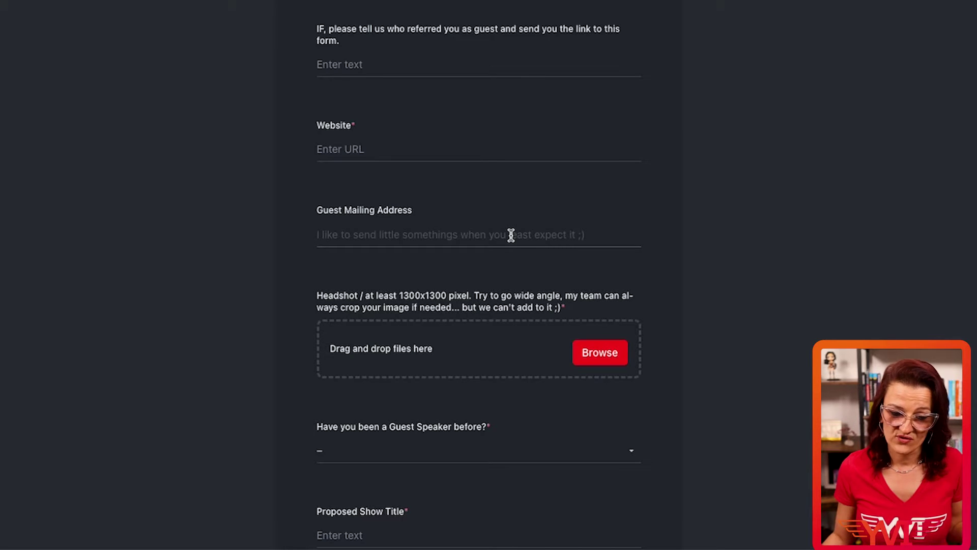
{"action": "scroll", "coordinate": [511, 234], "scroll_direction": "down", "scroll_amount": 3}
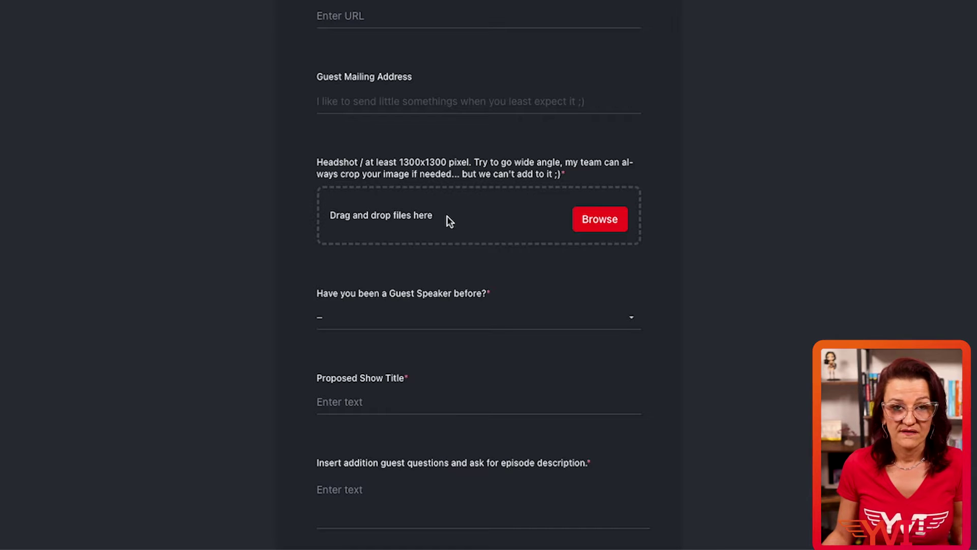
{"action": "left_click", "coordinate": [443, 318]}
{"action": "scroll", "coordinate": [443, 346], "scroll_direction": "down", "scroll_amount": 3}
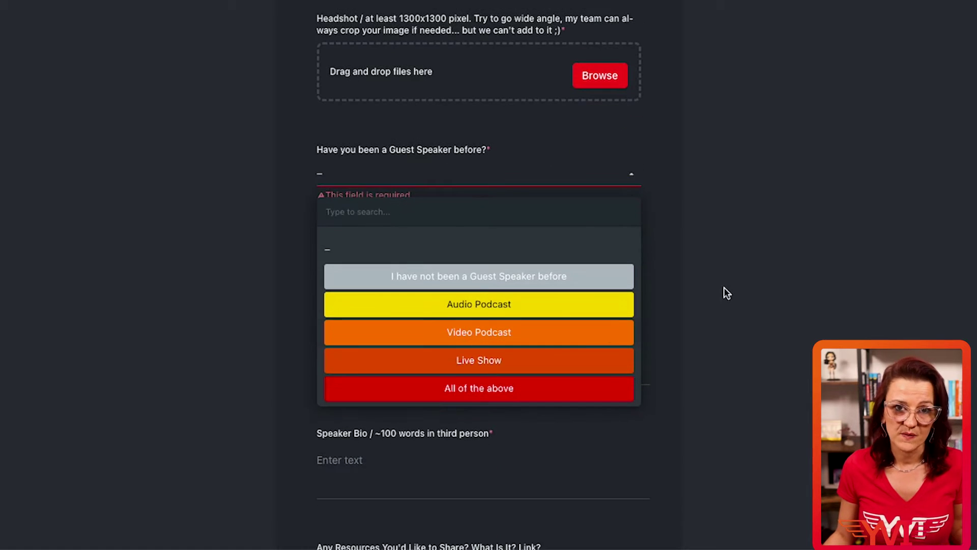
{"action": "scroll", "coordinate": [810, 238], "scroll_direction": "down", "scroll_amount": 1}
{"action": "left_click", "coordinate": [811, 238]}
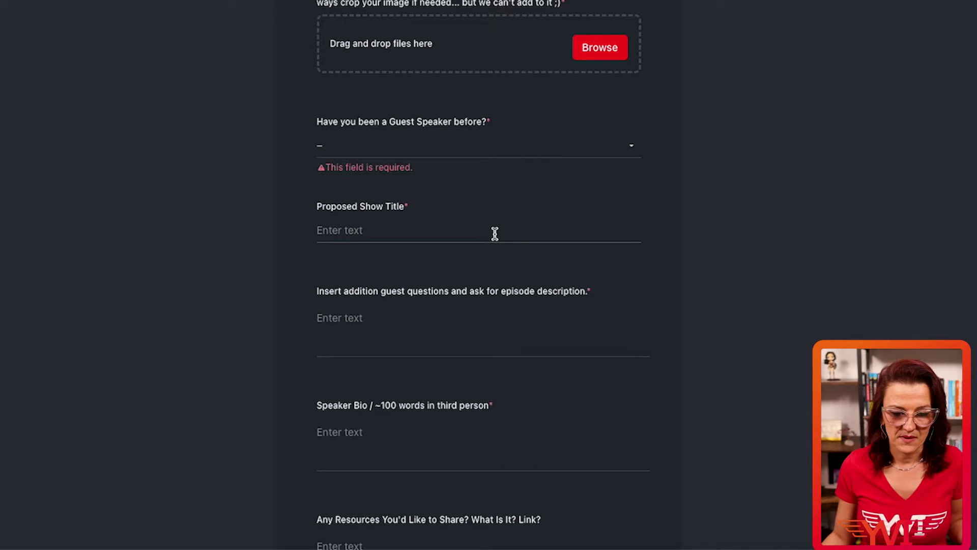
Review the form's remaining questions from the show title to the recording agreements, including the answer options for the host speaking at the guest's podcast
{"action": "scroll", "coordinate": [494, 234], "scroll_direction": "down", "scroll_amount": 1}
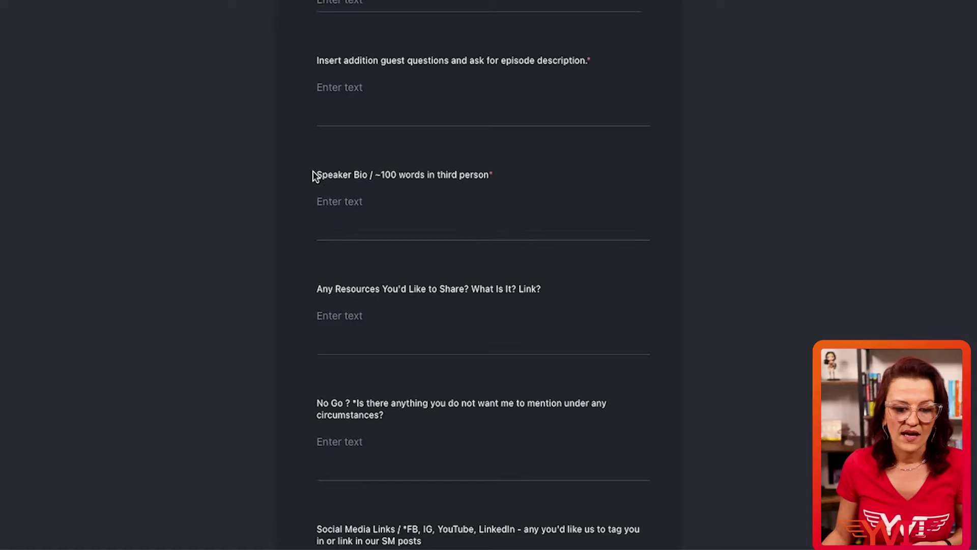
{"action": "left_click_drag", "start_coordinate": [316, 175], "coordinate": [381, 175]}
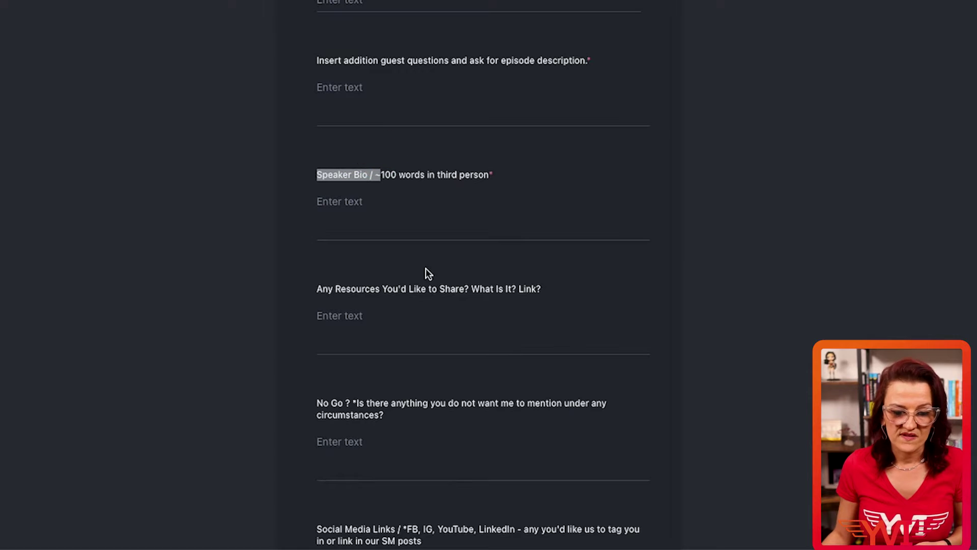
{"action": "scroll", "coordinate": [426, 270], "scroll_direction": "down", "scroll_amount": 1}
{"action": "left_click_drag", "start_coordinate": [317, 244], "coordinate": [382, 244]}
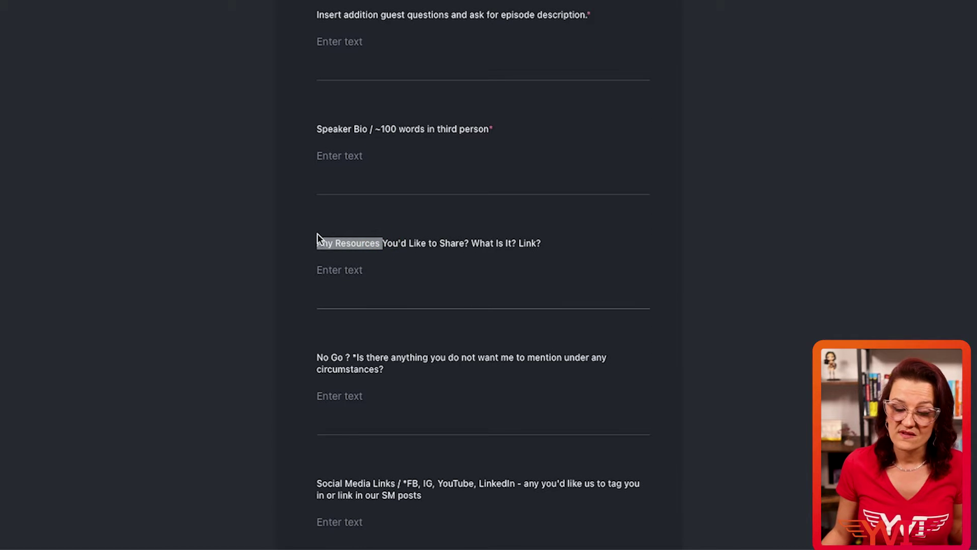
{"action": "left_click", "coordinate": [289, 222]}
{"action": "scroll", "coordinate": [340, 246], "scroll_direction": "down", "scroll_amount": 3}
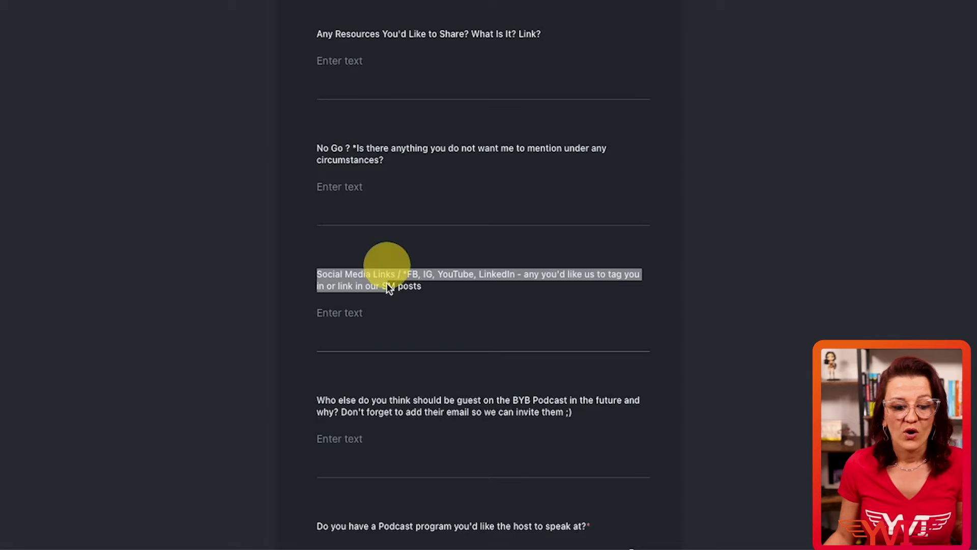
{"action": "scroll", "coordinate": [372, 290], "scroll_direction": "down", "scroll_amount": 2}
{"action": "left_click_drag", "start_coordinate": [310, 305], "coordinate": [457, 308]}
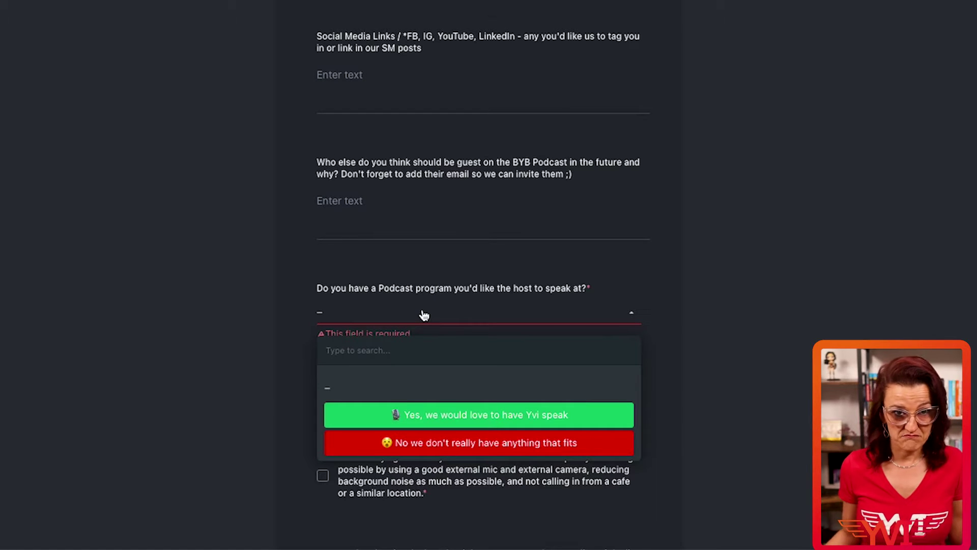
{"action": "left_click", "coordinate": [547, 247]}
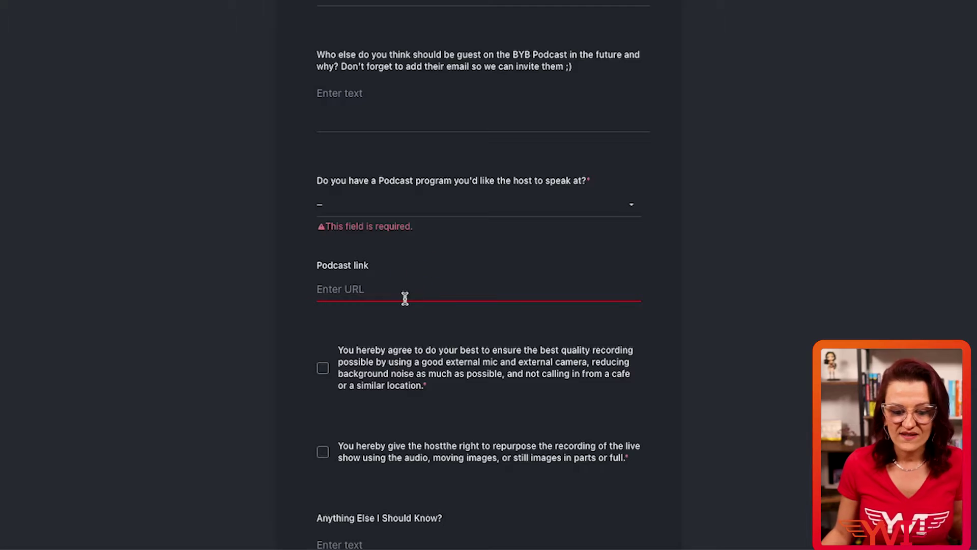
{"action": "scroll", "coordinate": [403, 300], "scroll_direction": "down", "scroll_amount": 4}
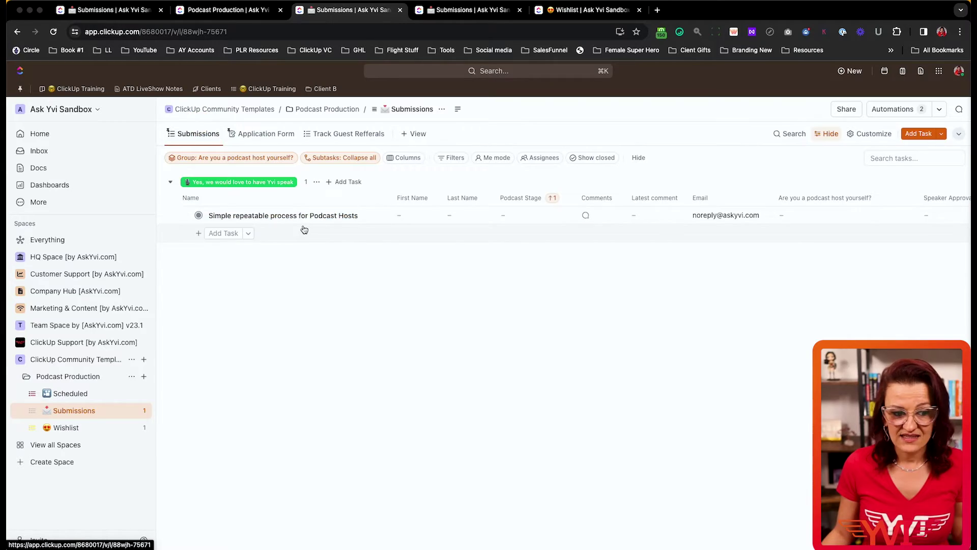
Open the submission "Simple repeatable process for Podcast Hosts" and look over its custom fields
{"action": "left_click", "coordinate": [290, 216]}
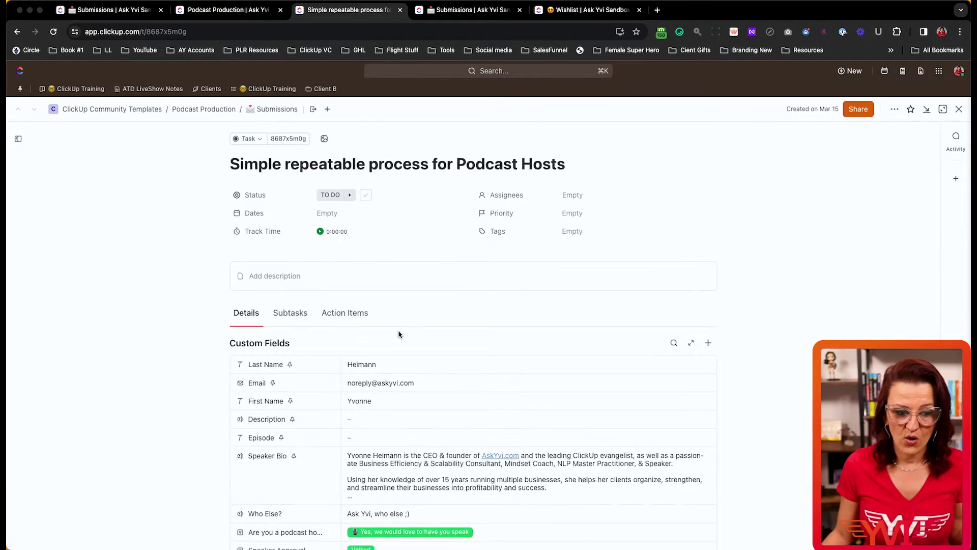
{"action": "scroll", "coordinate": [400, 334], "scroll_direction": "down", "scroll_amount": 2}
{"action": "scroll", "coordinate": [399, 334], "scroll_direction": "down", "scroll_amount": 2}
{"action": "scroll", "coordinate": [400, 335], "scroll_direction": "up", "scroll_amount": 3}
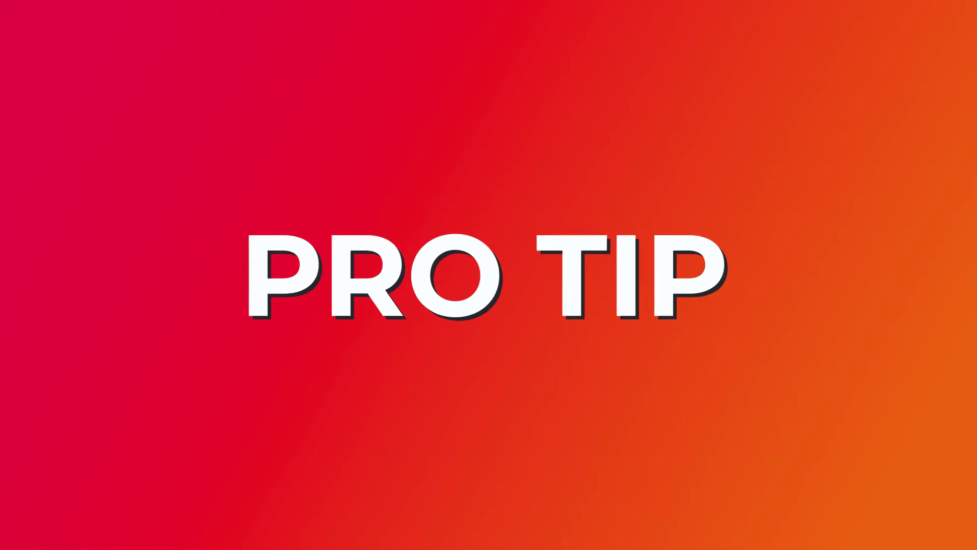
Return to the Submissions list, show the Application Form in editing mode, and check its form settings
{"action": "left_click", "coordinate": [17, 32]}
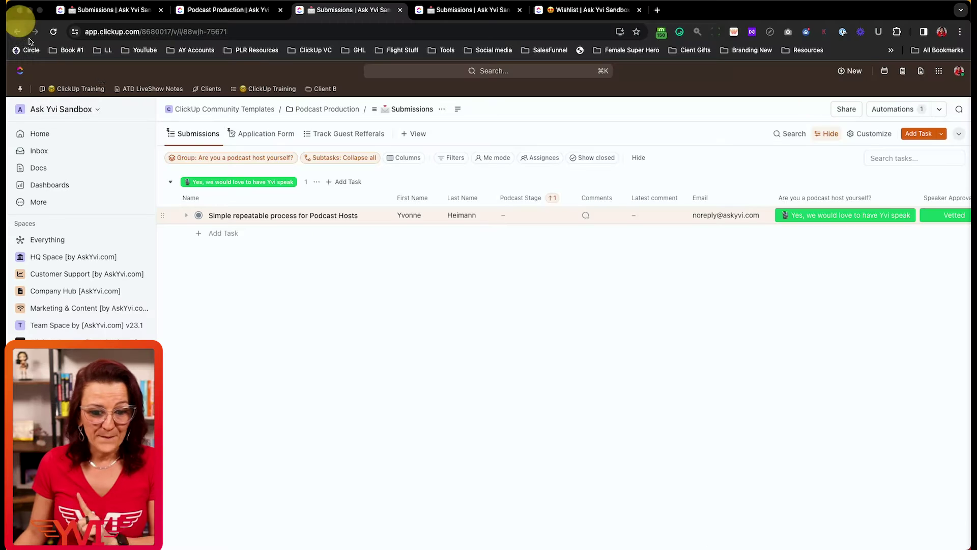
{"action": "left_click", "coordinate": [264, 133]}
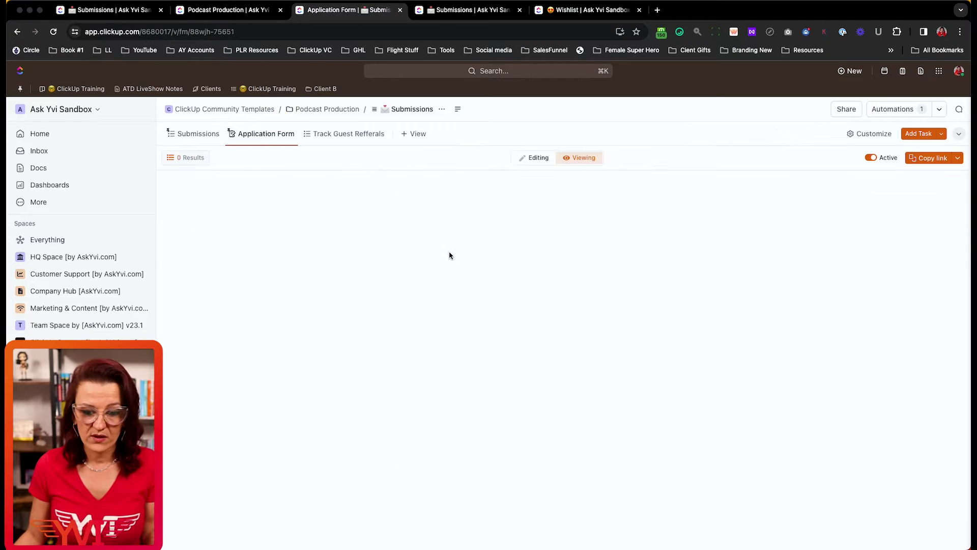
{"action": "left_click", "coordinate": [535, 157]}
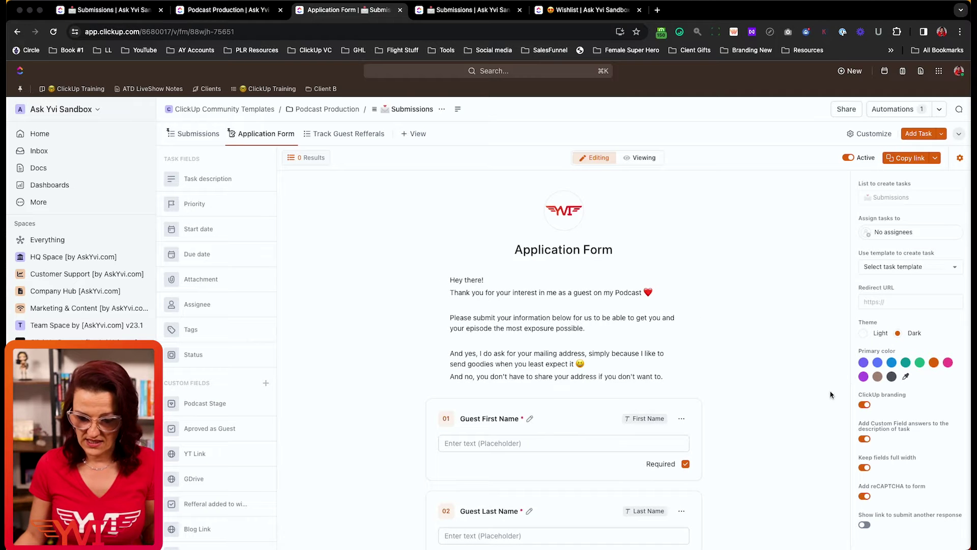
{"action": "scroll", "coordinate": [922, 519], "scroll_direction": "down", "scroll_amount": 1}
{"action": "mouse_move", "coordinate": [871, 403]}
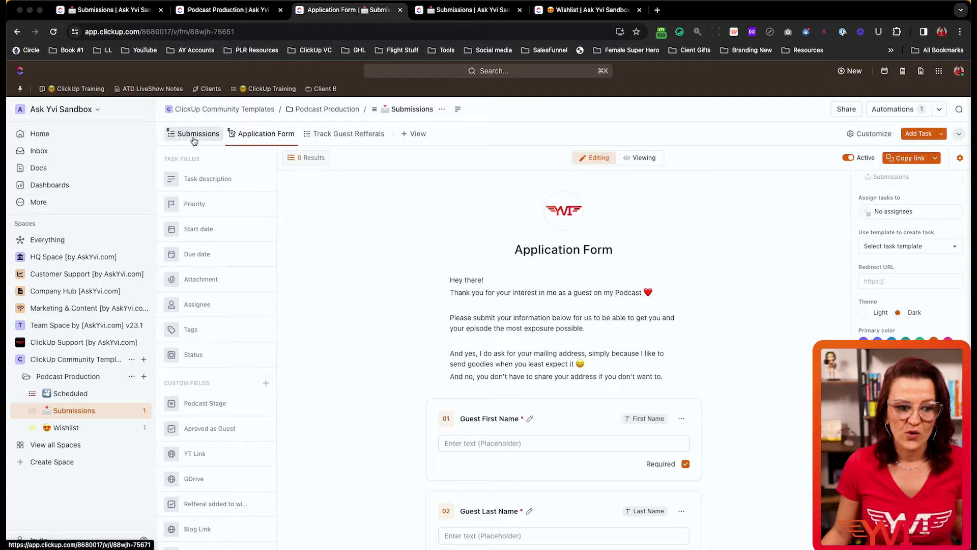
Reopen the "Simple repeatable process for Podcast Hosts" submission from the Submissions view and check its description and custom fields
{"action": "left_click", "coordinate": [196, 133]}
{"action": "left_click", "coordinate": [334, 216]}
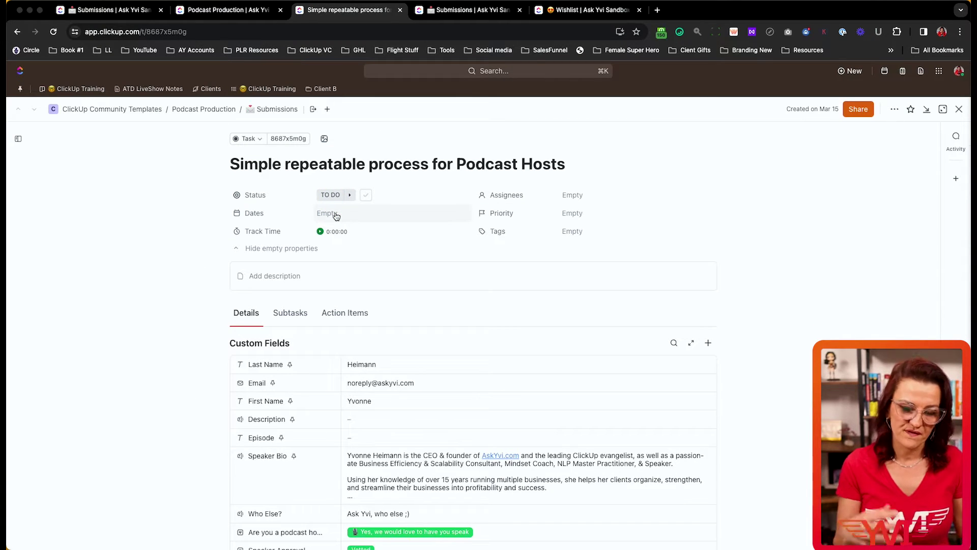
{"action": "scroll", "coordinate": [363, 395], "scroll_direction": "down", "scroll_amount": 3}
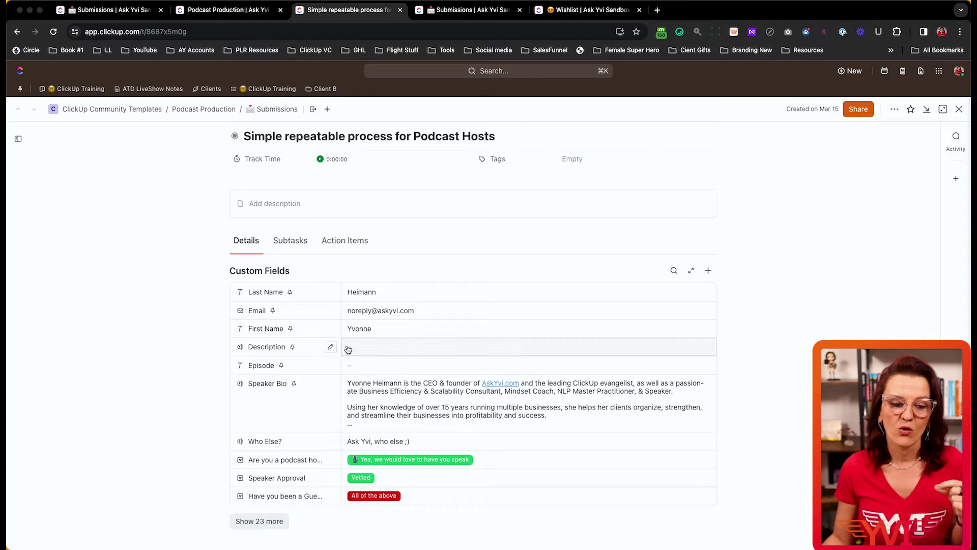
{"action": "left_click", "coordinate": [304, 201]}
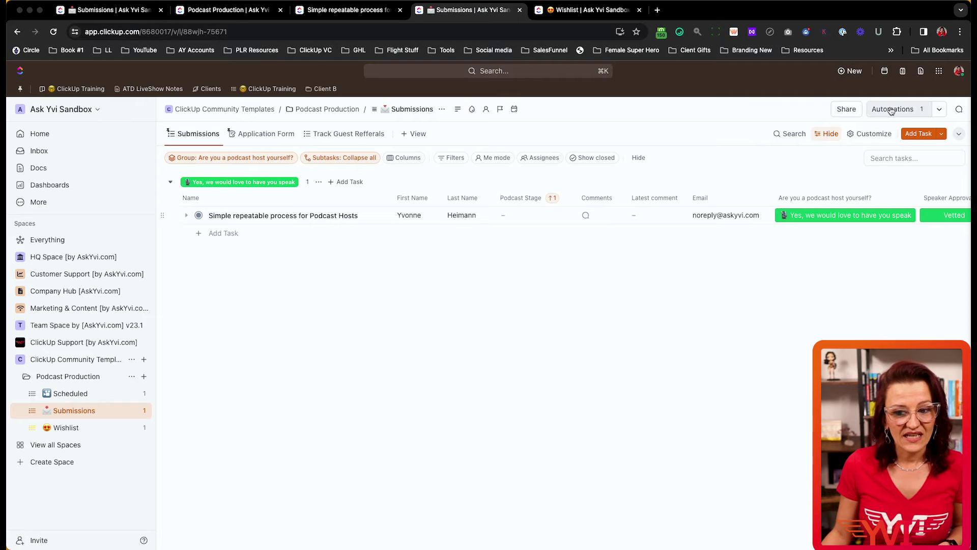
Review the Submissions list's active automations and show the submission's available Podcast Stage options
{"action": "left_click", "coordinate": [891, 110]}
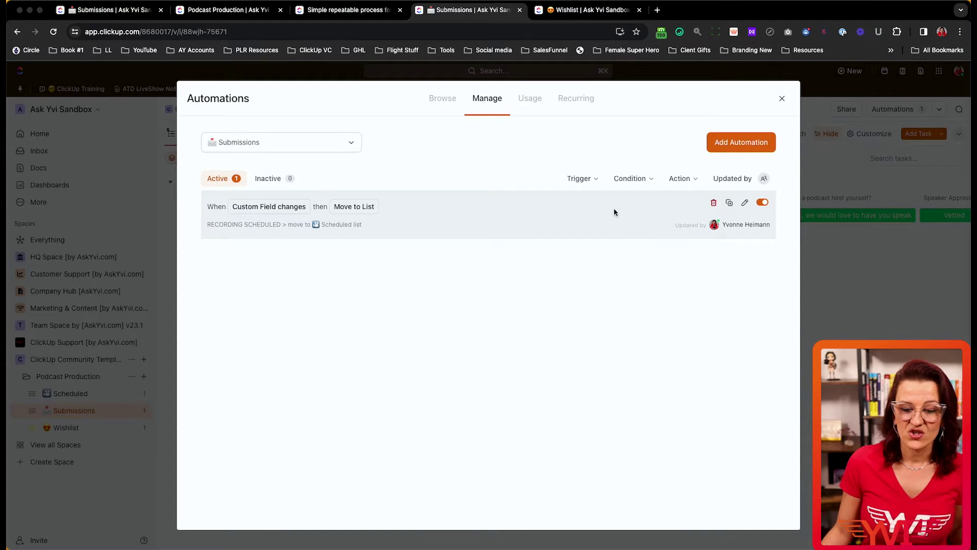
{"action": "left_click", "coordinate": [783, 100]}
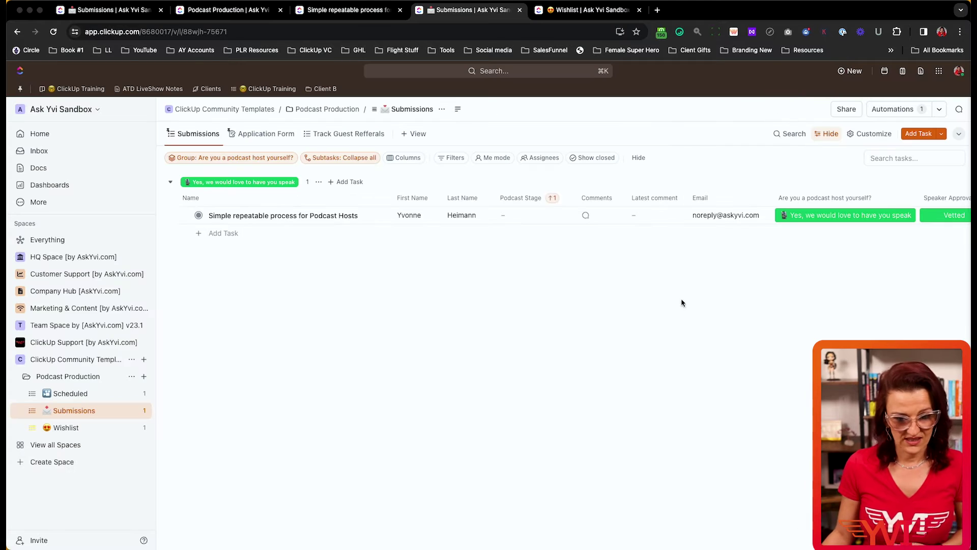
{"action": "left_click", "coordinate": [515, 218]}
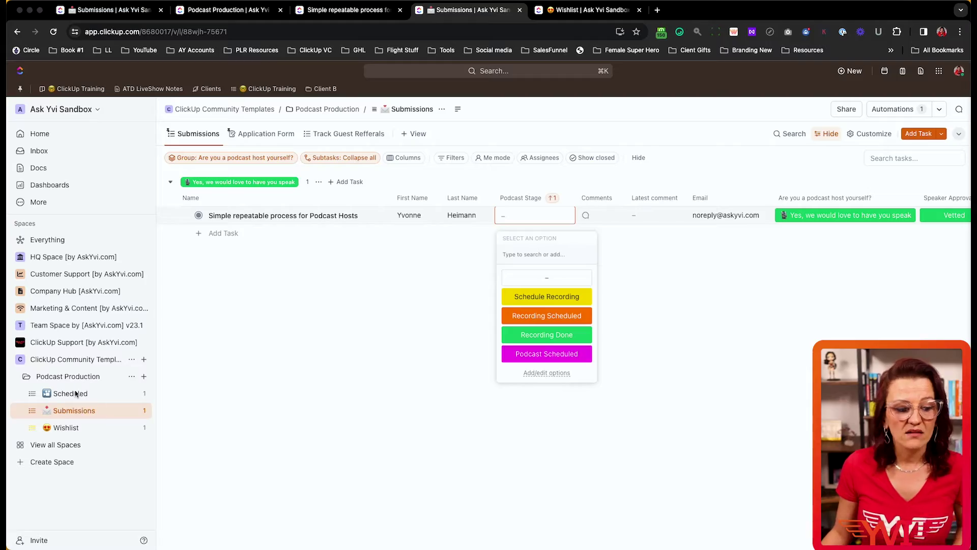
Open the Scheduled list in the Podcast Production folder
{"action": "left_click", "coordinate": [75, 394]}
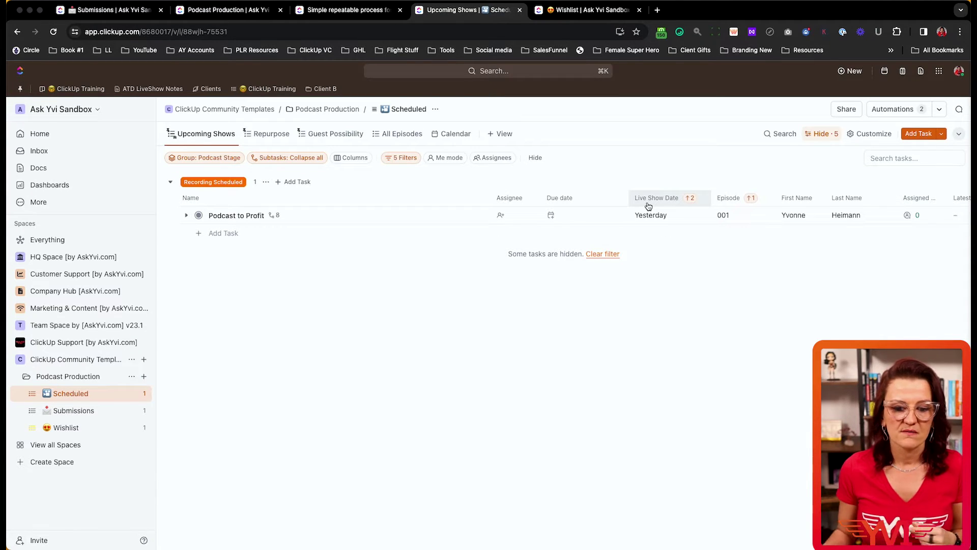
Examine the Podcast to Profit episode's columns in the Upcoming Shows view and check the available Graphics options
{"action": "scroll", "coordinate": [685, 253], "scroll_direction": "right", "scroll_amount": 2}
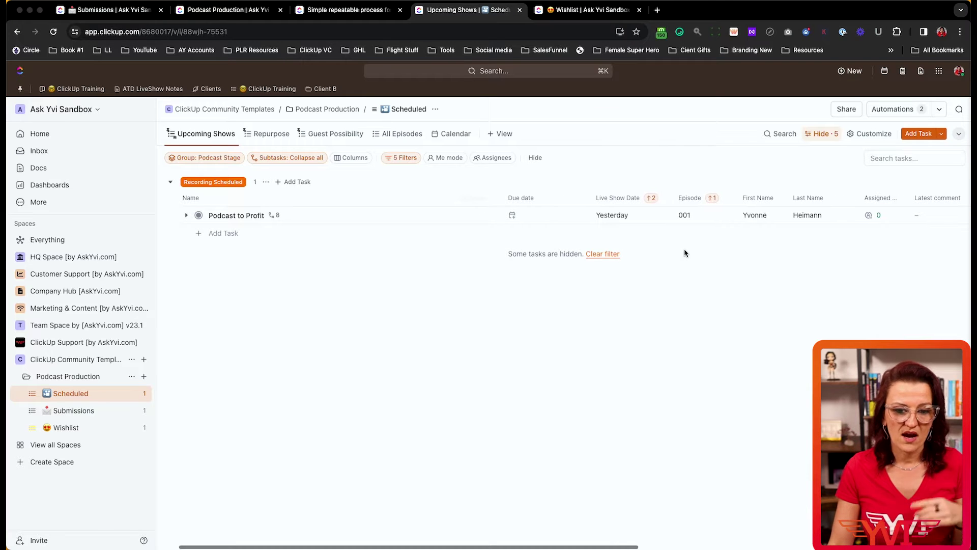
{"action": "scroll", "coordinate": [684, 253], "scroll_direction": "right", "scroll_amount": 1}
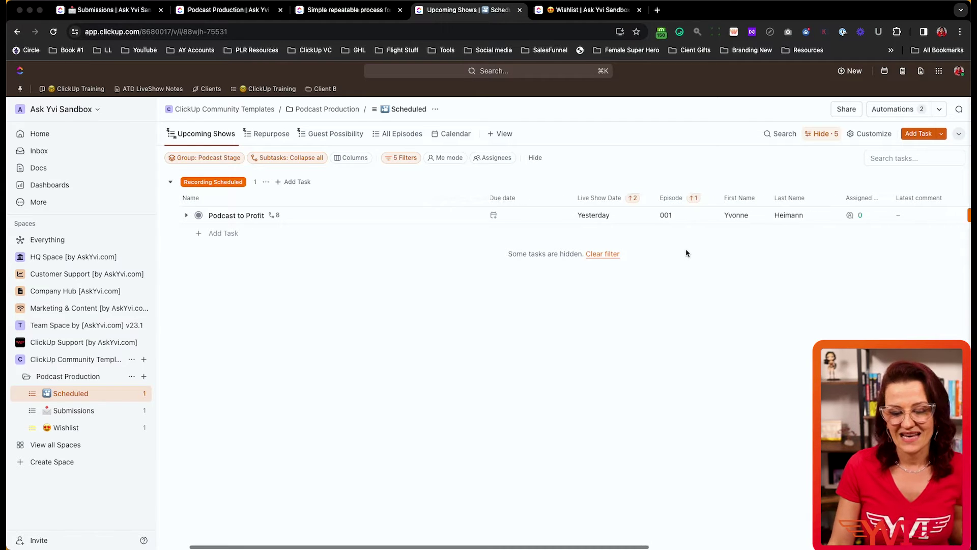
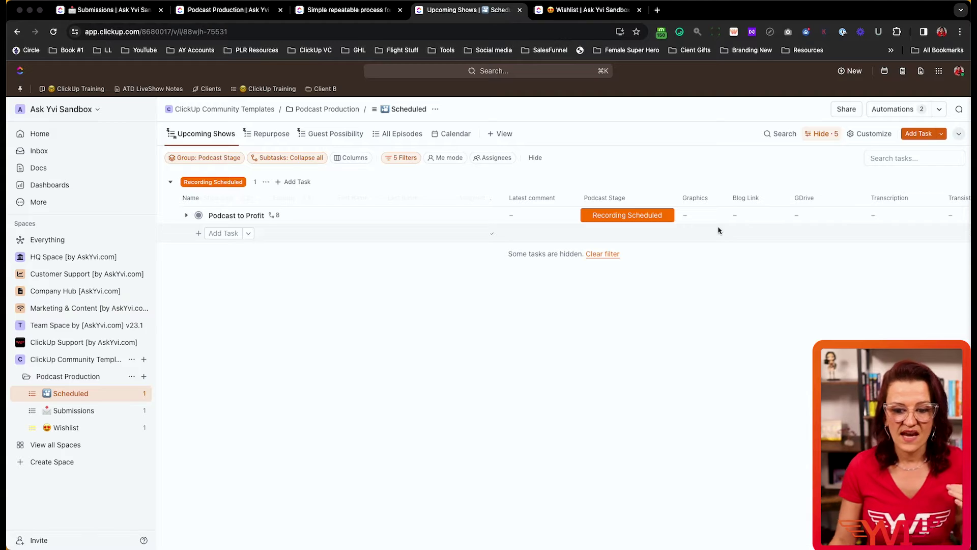
{"action": "scroll", "coordinate": [718, 231], "scroll_direction": "right", "scroll_amount": 5}
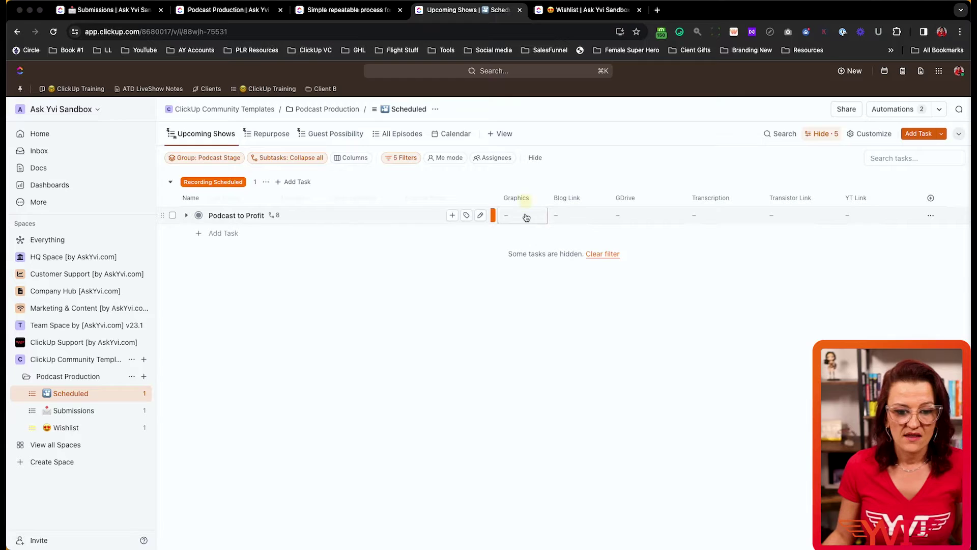
{"action": "left_click", "coordinate": [523, 216]}
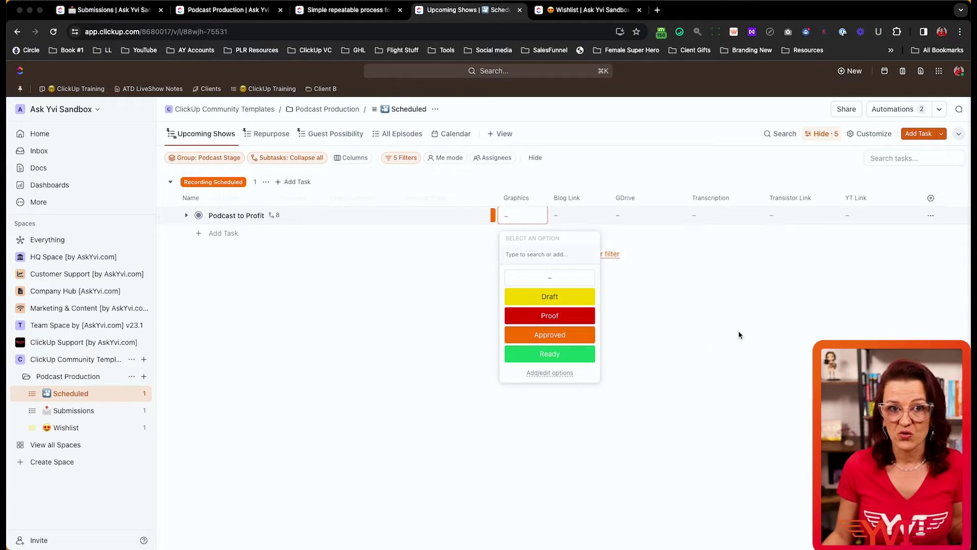
{"action": "left_click", "coordinate": [683, 245]}
Check the Podcast to Profit episode's Blog Link, GDrive, Transistor Link and Podcast Stage fields
{"action": "left_click", "coordinate": [573, 214]}
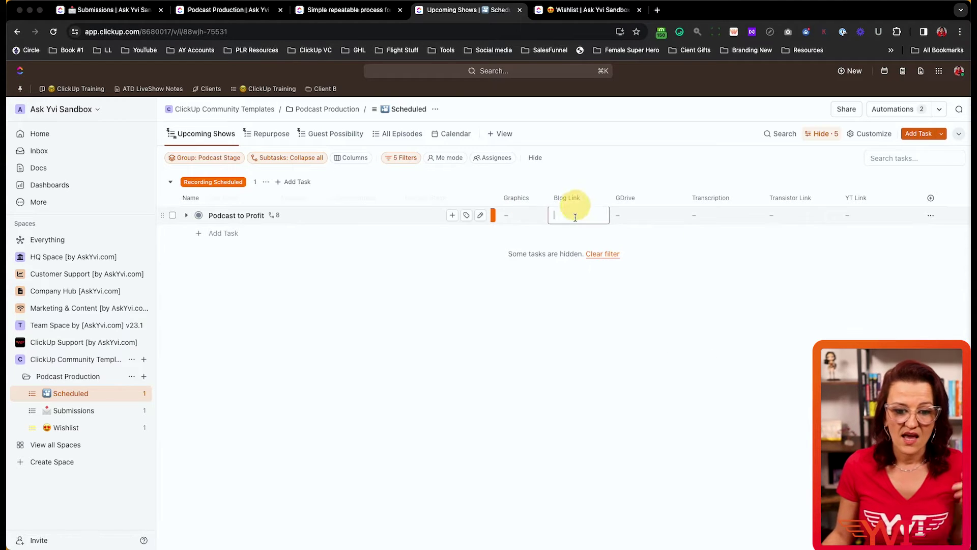
{"action": "left_click", "coordinate": [653, 217]}
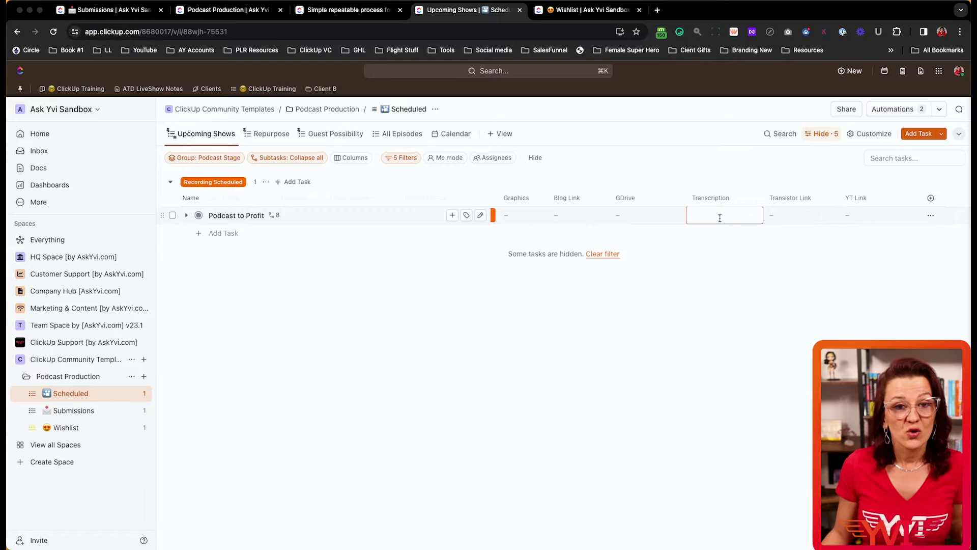
{"action": "left_click", "coordinate": [803, 219]}
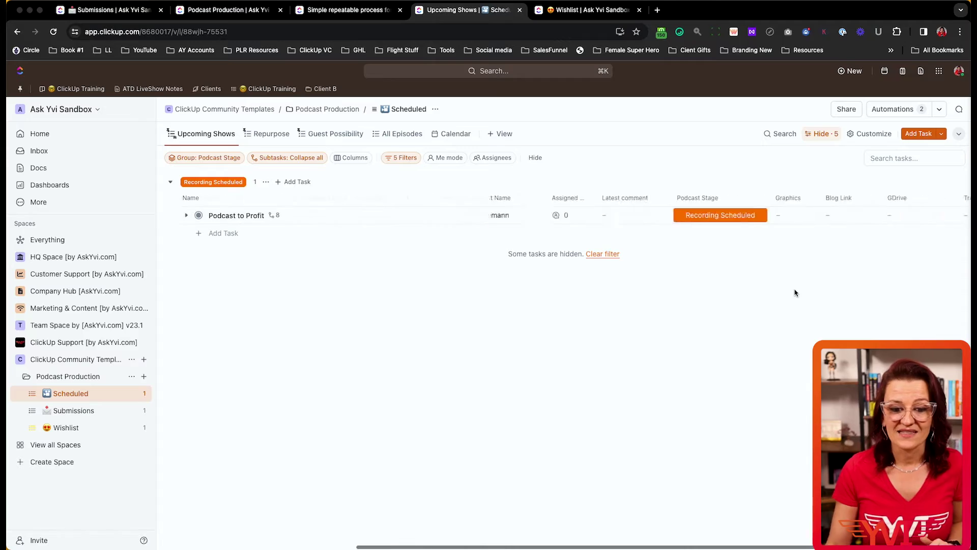
{"action": "scroll", "coordinate": [795, 293], "scroll_direction": "left", "scroll_amount": 5}
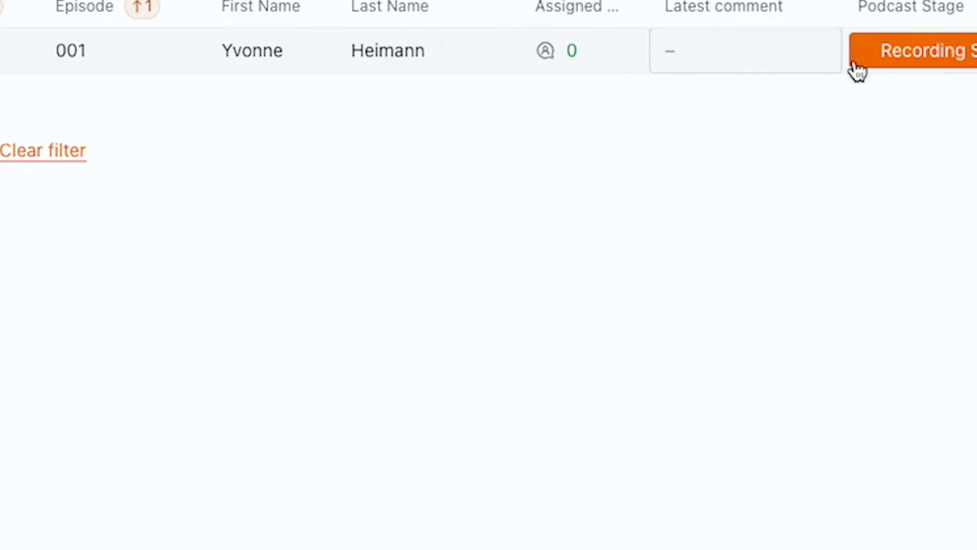
{"action": "left_click", "coordinate": [875, 57]}
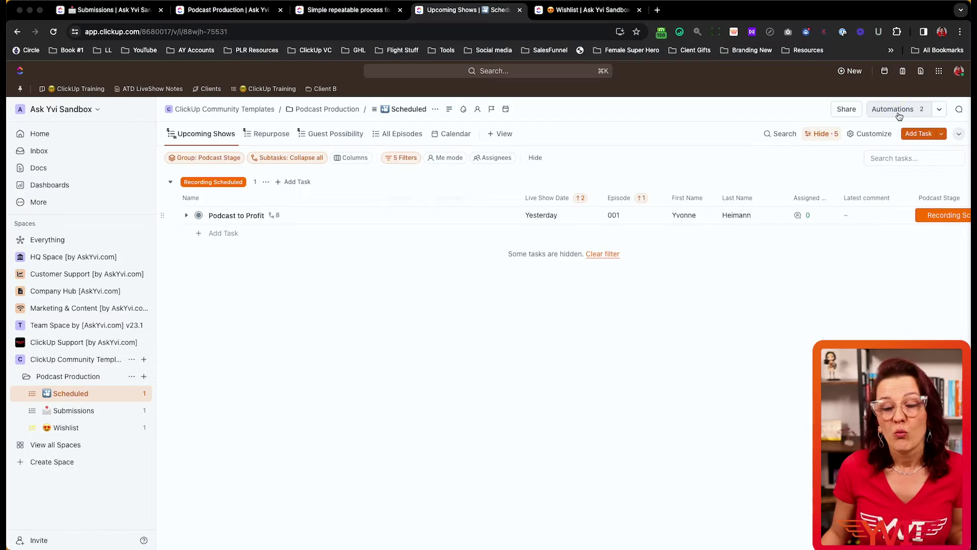
Set the Scheduled list's "Podcast Scheduled > Mark Complete" automation to trigger when Podcast Stage changes to Podcast Scheduled, and save it
{"action": "left_click", "coordinate": [896, 109]}
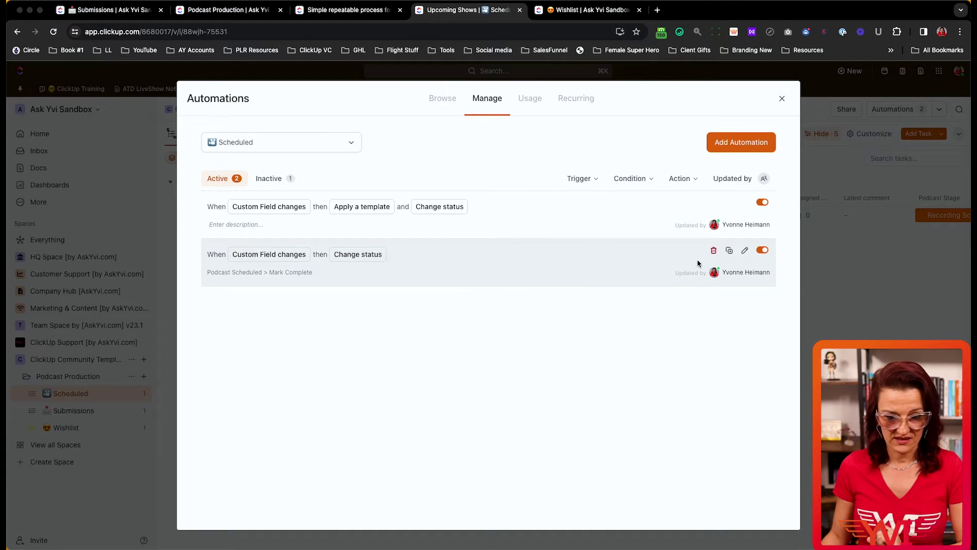
{"action": "left_click", "coordinate": [746, 252]}
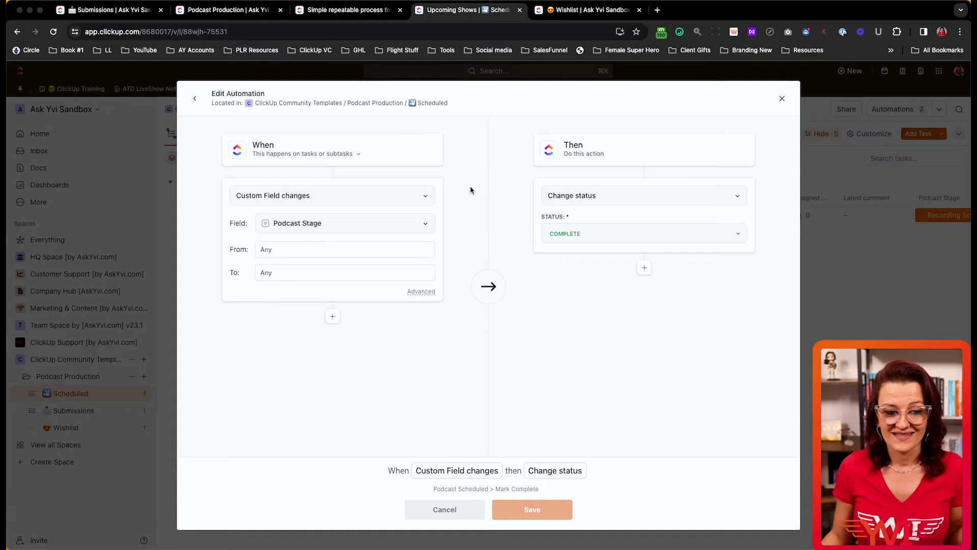
{"action": "left_click", "coordinate": [341, 274]}
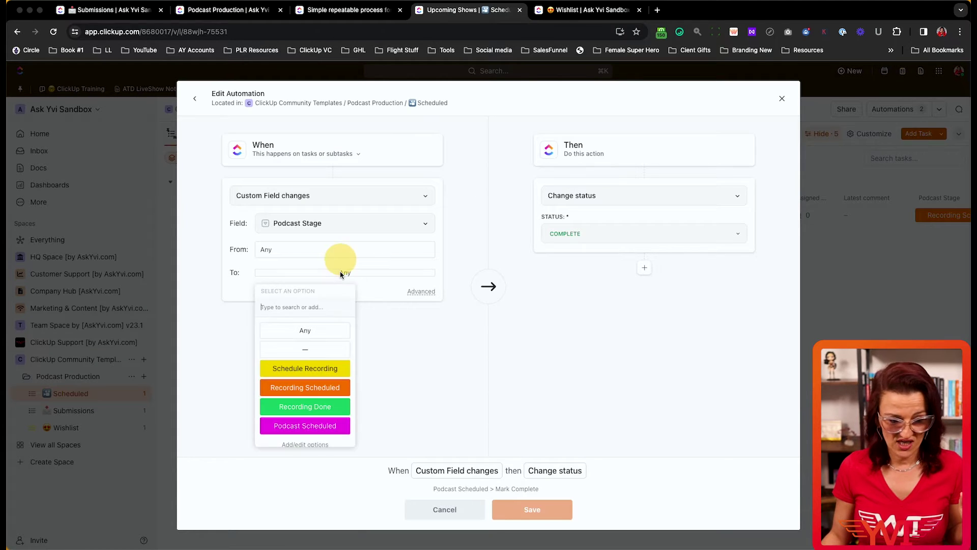
{"action": "left_click", "coordinate": [304, 426]}
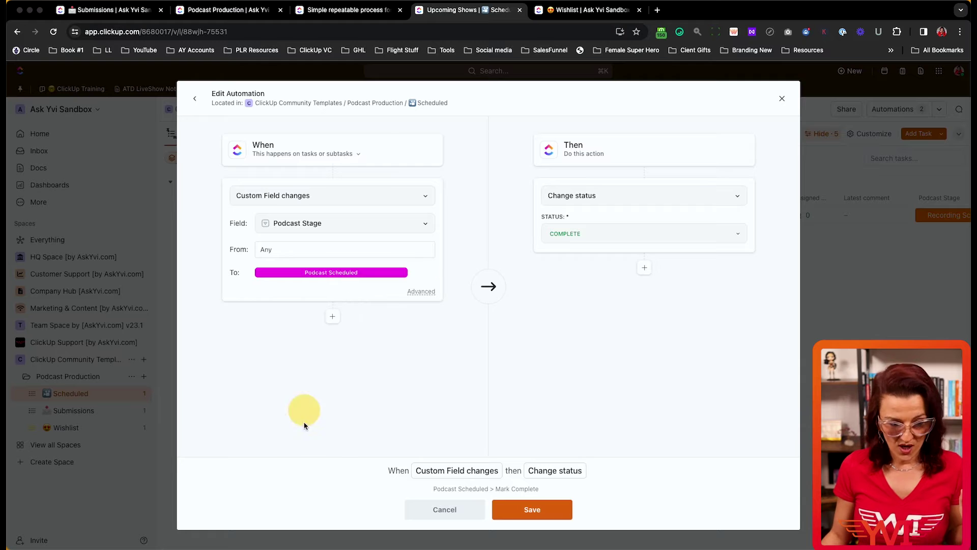
{"action": "left_click", "coordinate": [528, 510]}
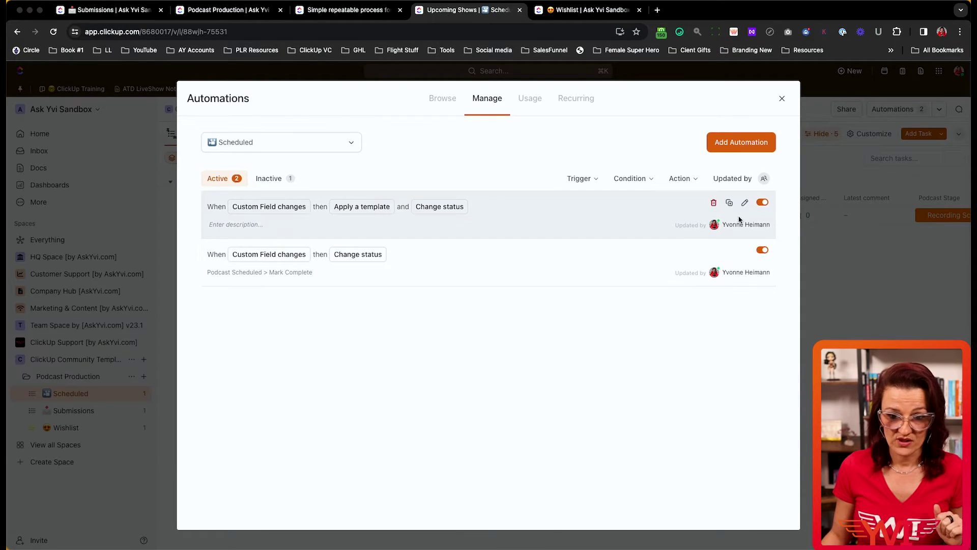
Review the Scheduled list's "Apply a template" automation without changing it, and look over the Podcast to Profit episode's subtasks
{"action": "left_click", "coordinate": [745, 203]}
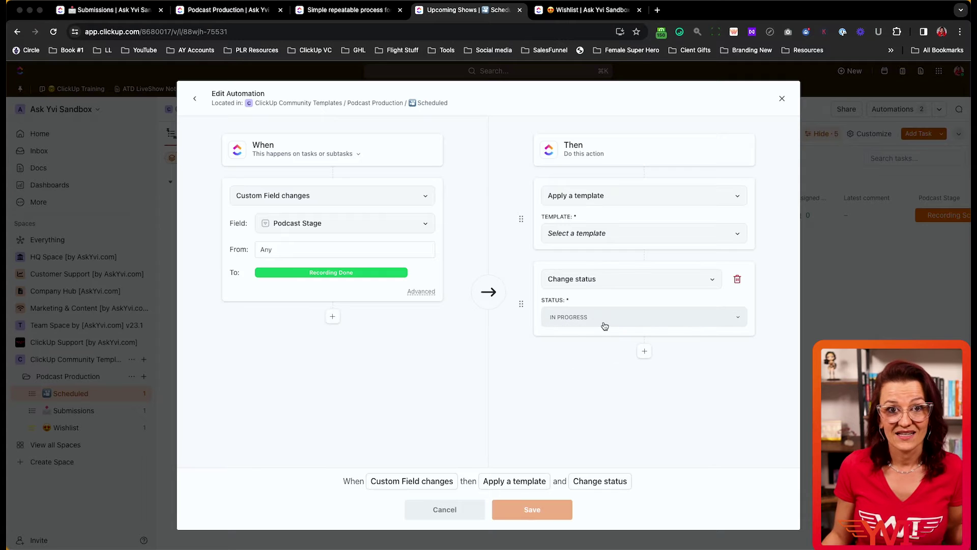
{"action": "left_click", "coordinate": [783, 99]}
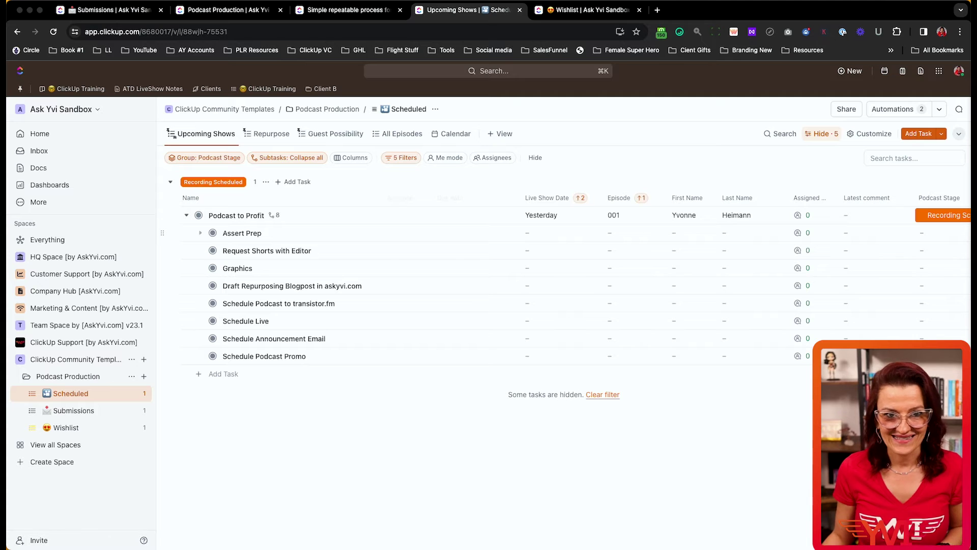
{"action": "left_click", "coordinate": [187, 215]}
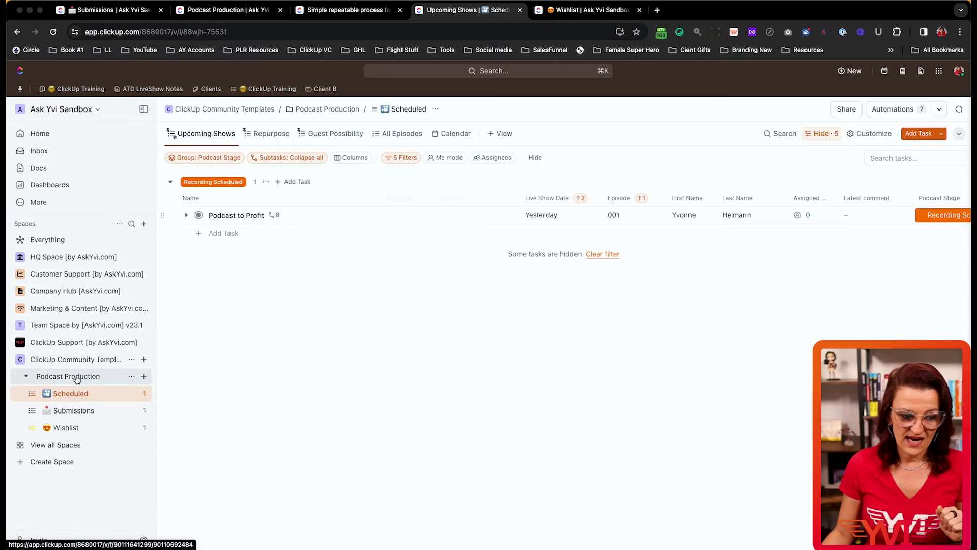
Review the Podcast Production folder's Host as Guest and Potential Guests views, and open the Wishlist list
{"action": "left_click", "coordinate": [75, 376]}
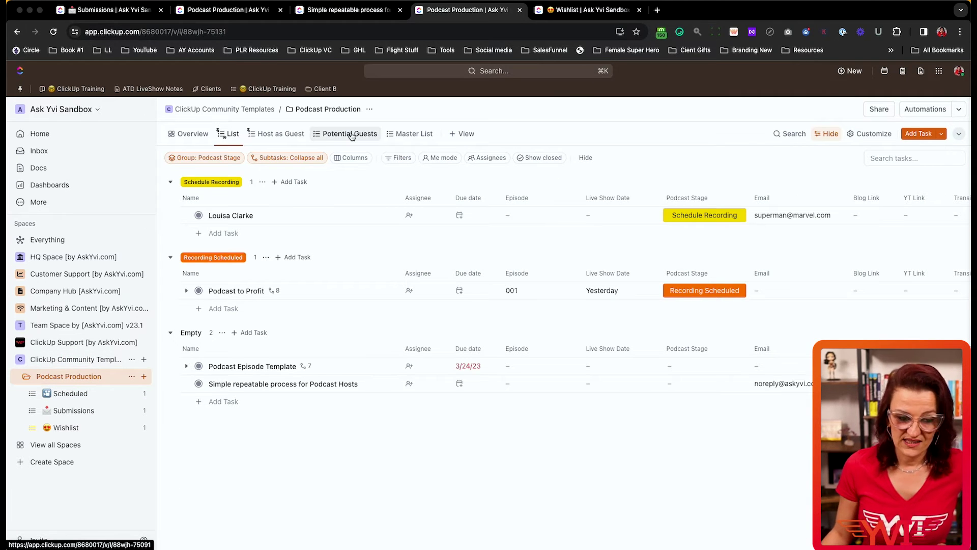
{"action": "left_click", "coordinate": [299, 137]}
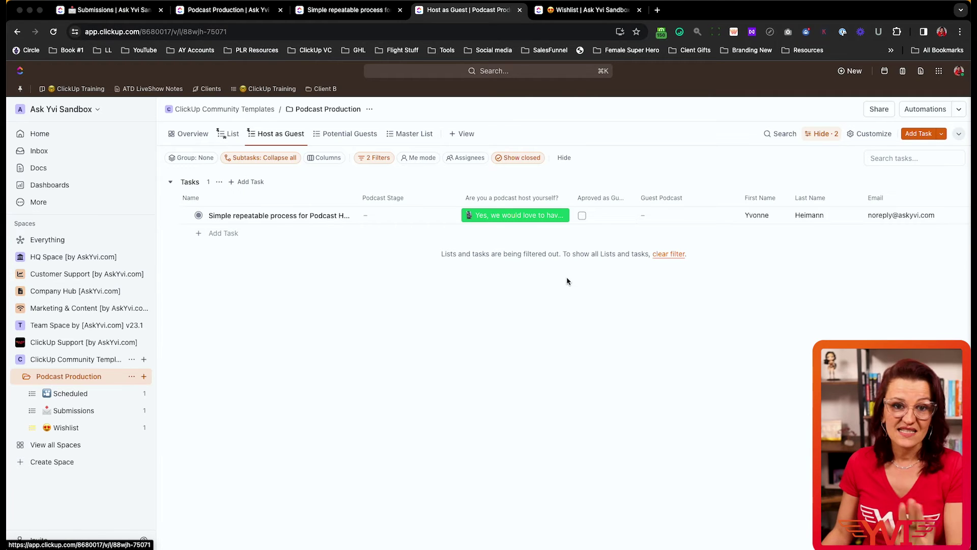
{"action": "left_click", "coordinate": [349, 134]}
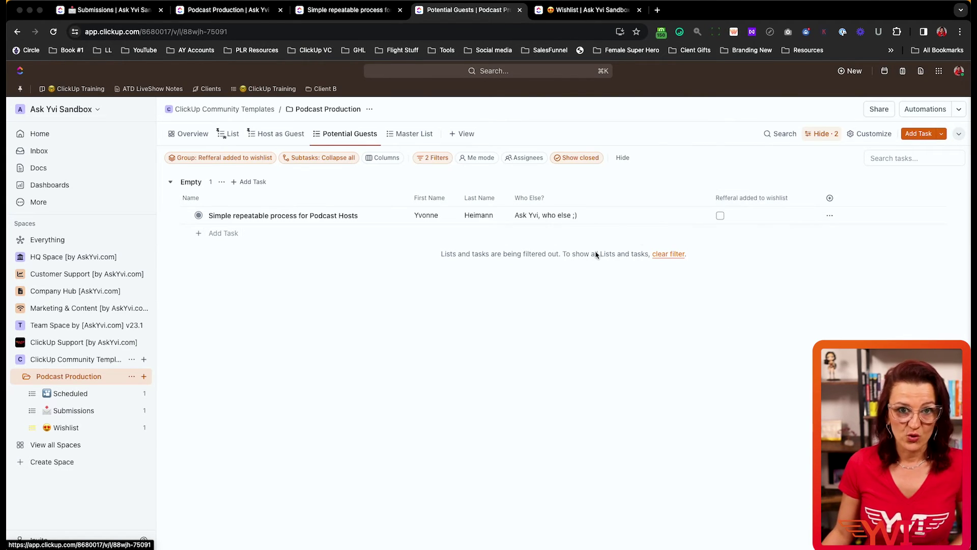
{"action": "left_click", "coordinate": [65, 428]}
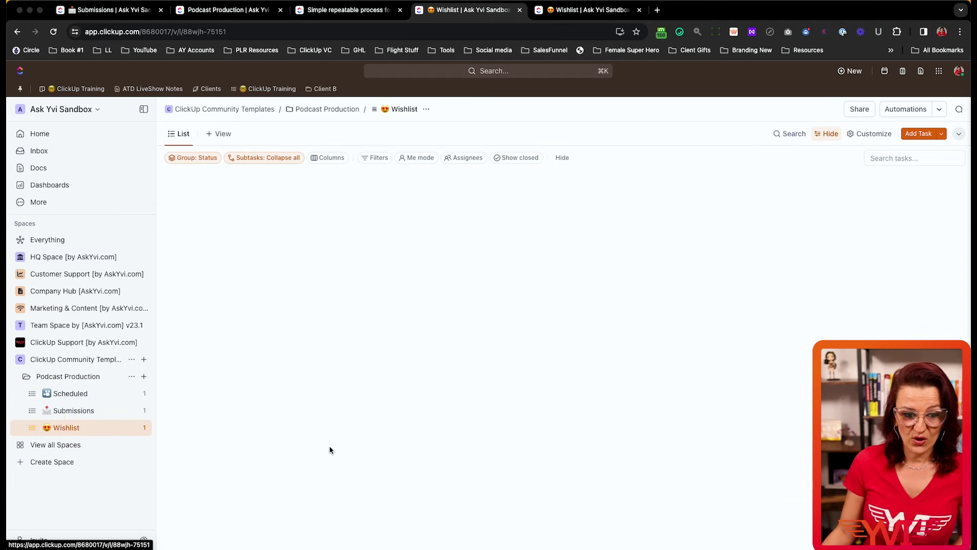